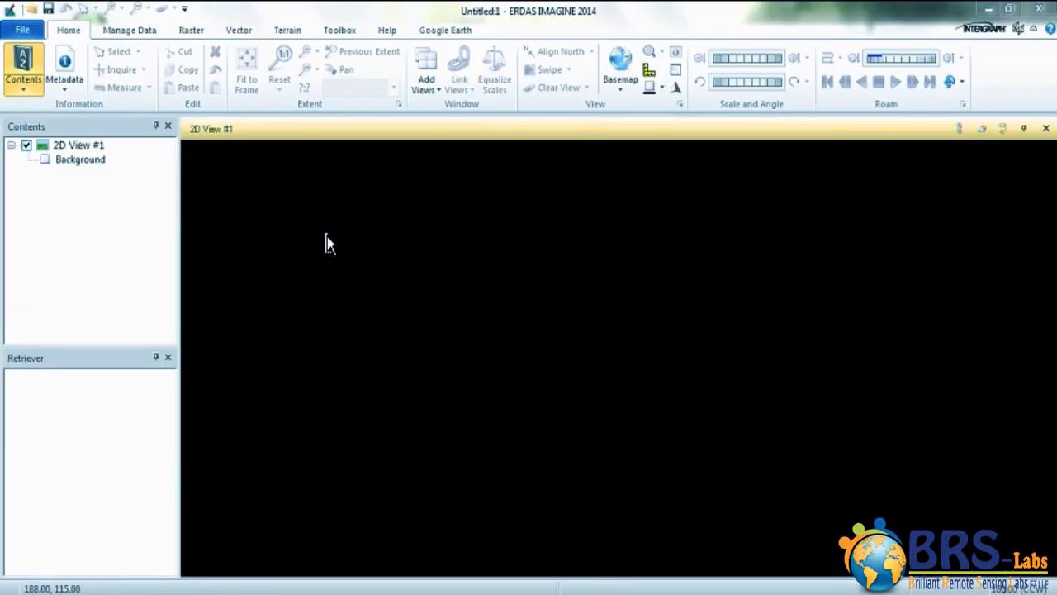
Step: Dismiss the File menu, switch to the four-view layout, and make 2D View #1 active
{"action": "left_click", "coordinate": [39, 31]}
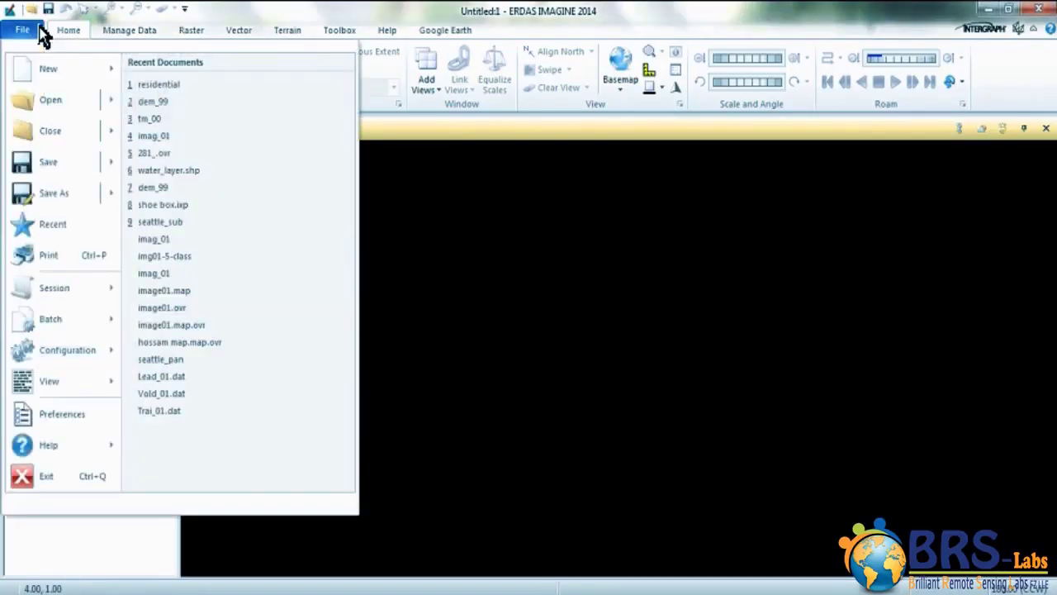
{"action": "mouse_move", "coordinate": [114, 107]}
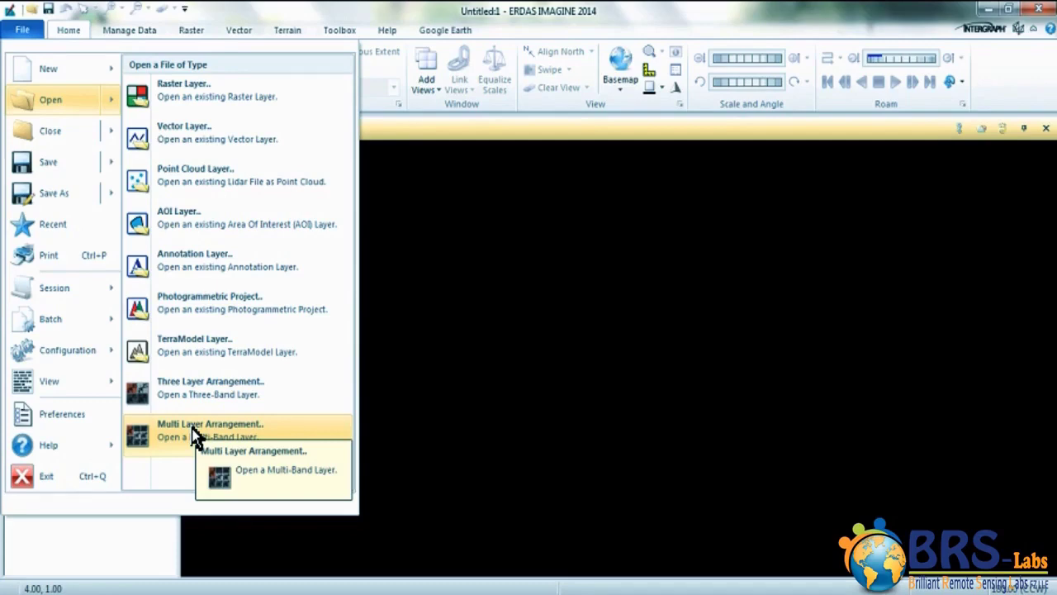
{"action": "left_click", "coordinate": [195, 431]}
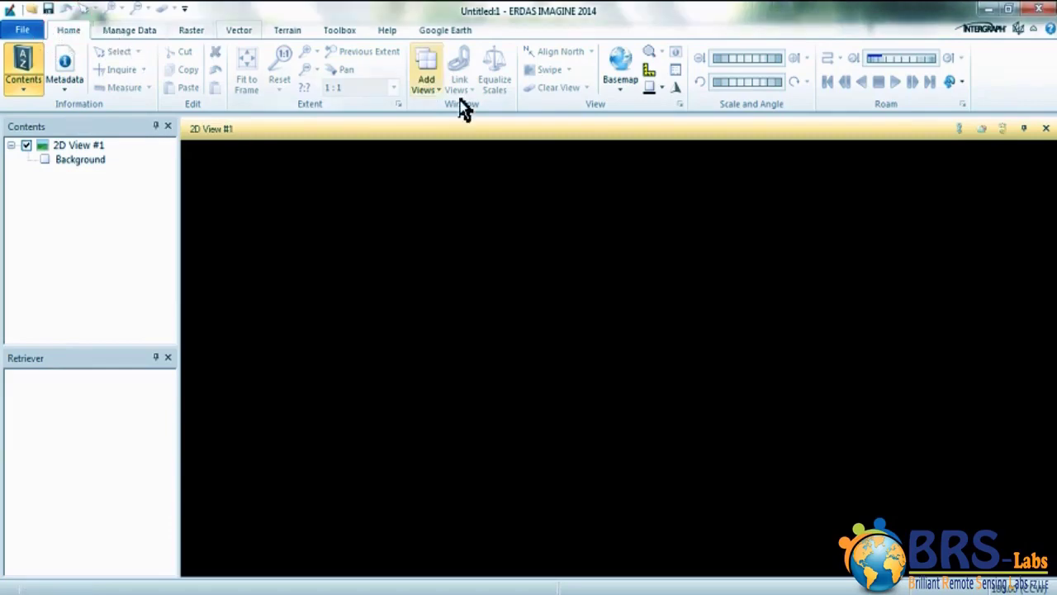
{"action": "left_click", "coordinate": [425, 93]}
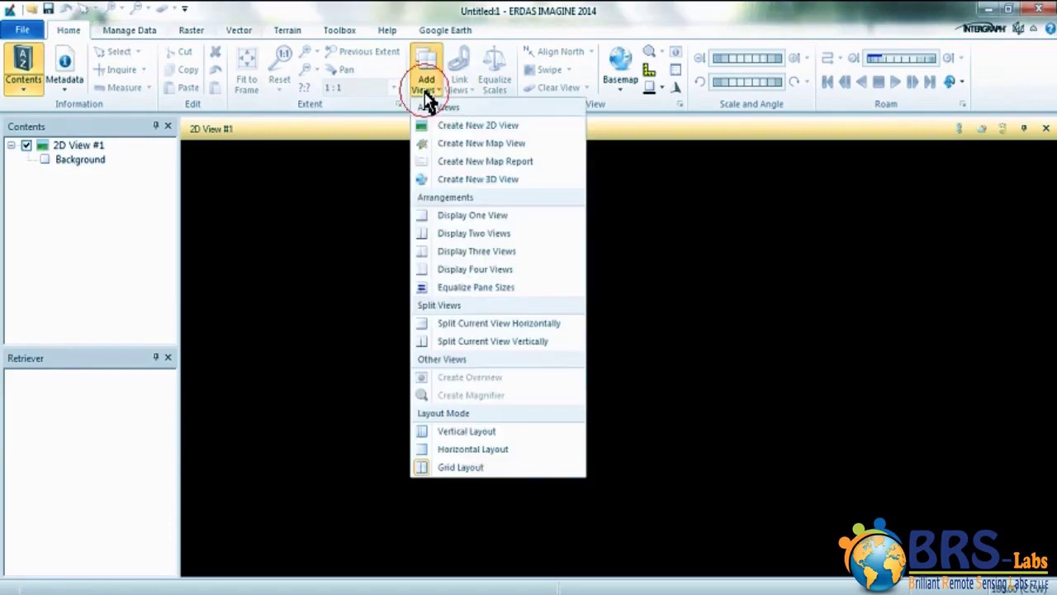
{"action": "left_click", "coordinate": [511, 271]}
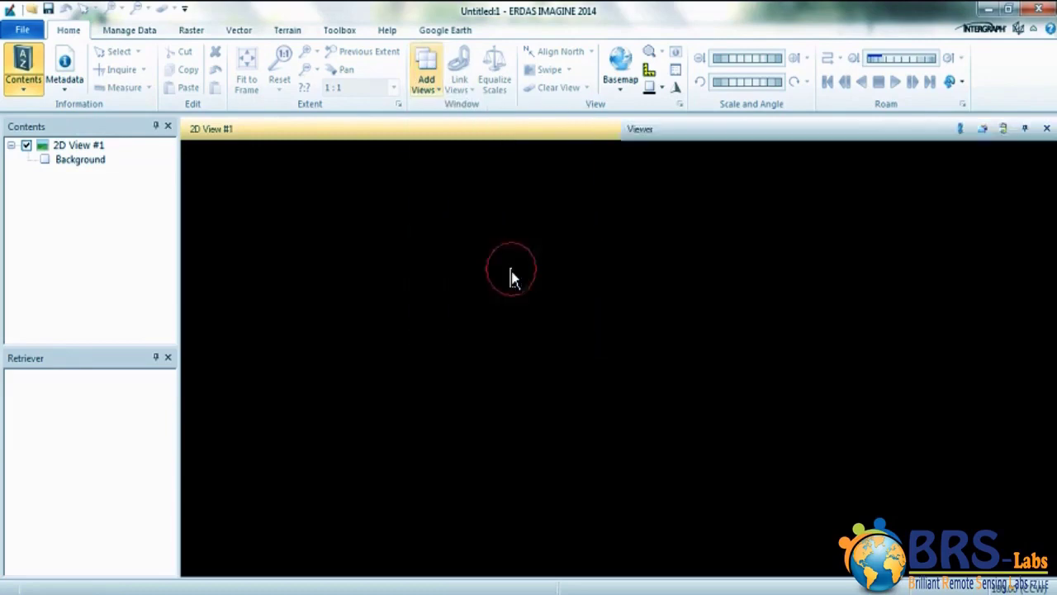
{"action": "left_click", "coordinate": [399, 138]}
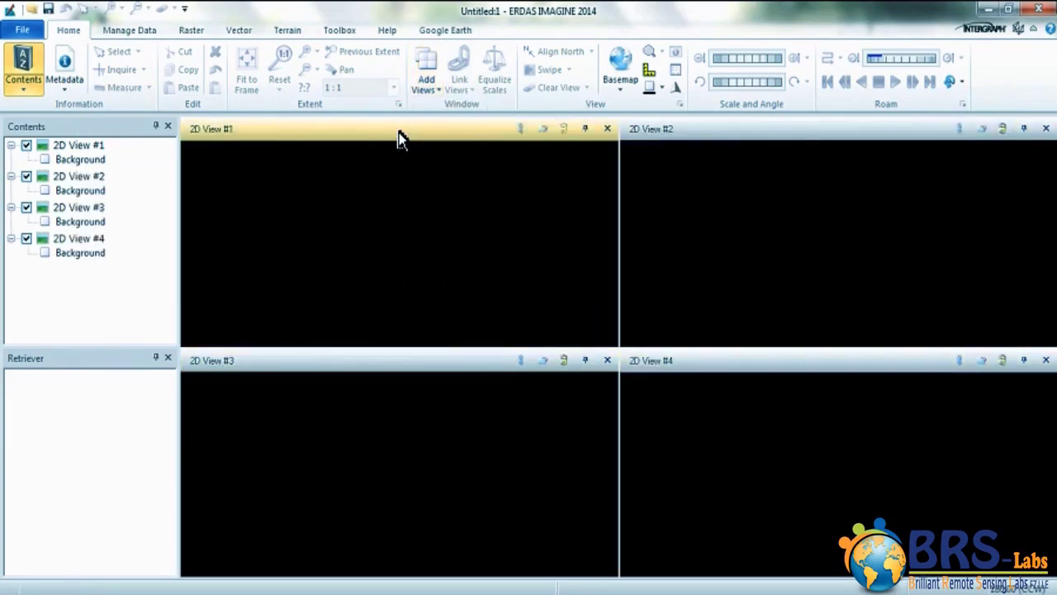
Step: Open 2-3.img as a raster layer in 2D View #1, then make View #2 active
{"action": "left_click", "coordinate": [22, 30]}
{"action": "mouse_move", "coordinate": [113, 106]}
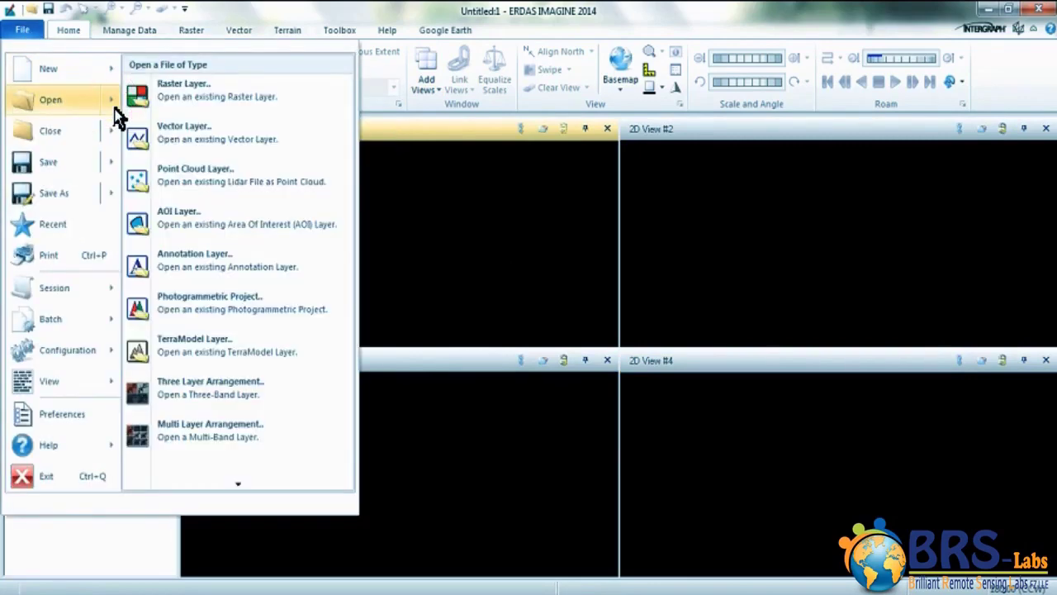
{"action": "left_click", "coordinate": [172, 94]}
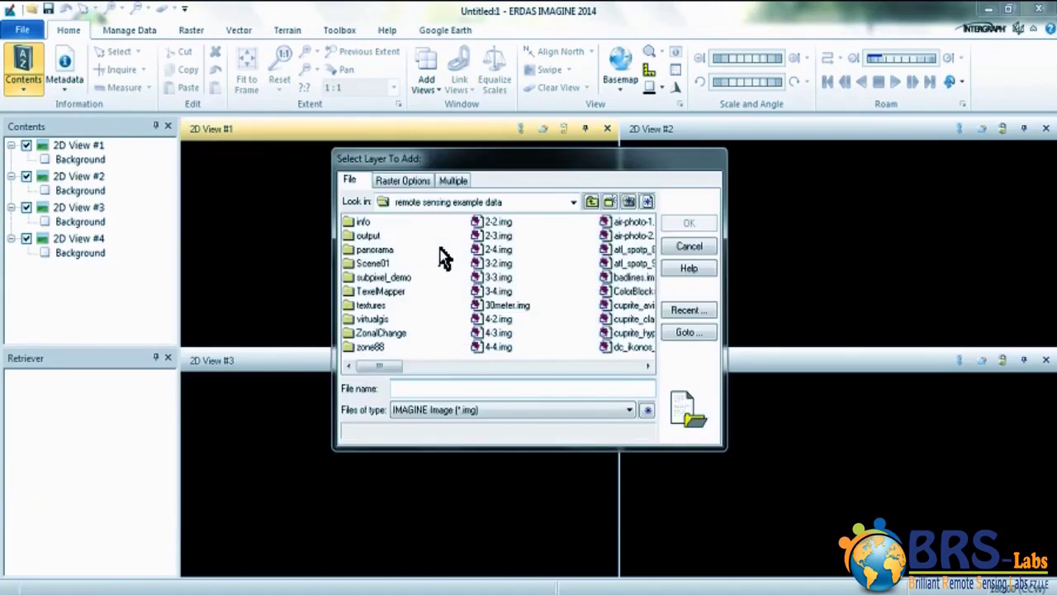
{"action": "left_click", "coordinate": [499, 237]}
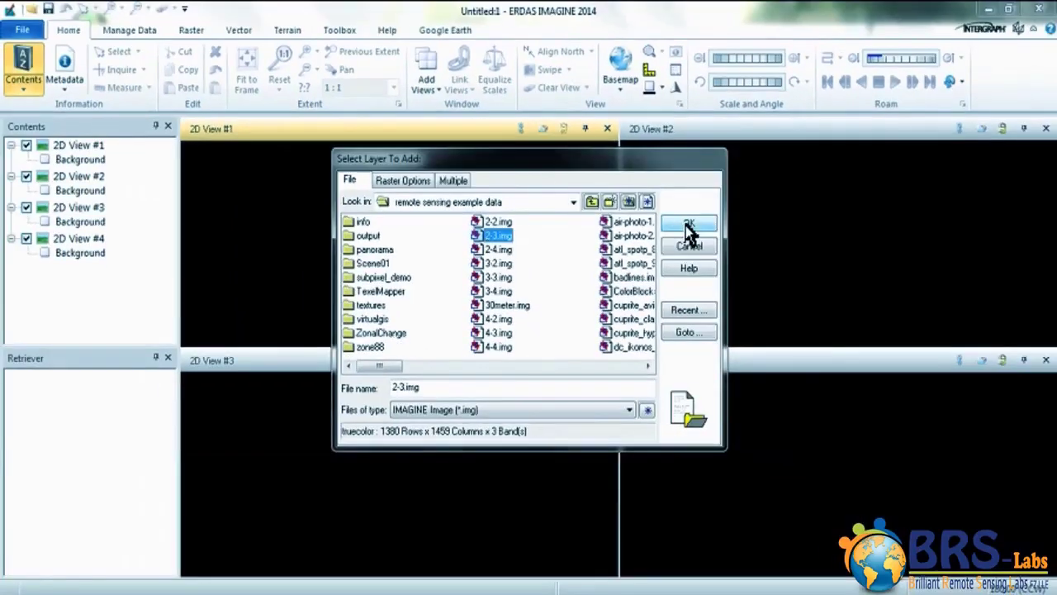
{"action": "left_click", "coordinate": [904, 271]}
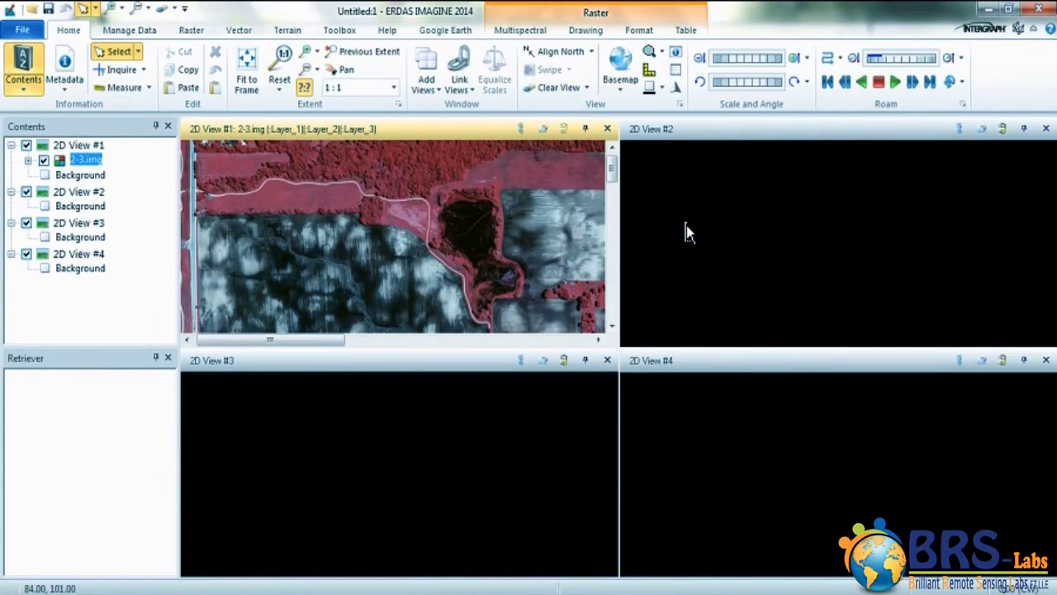
{"action": "left_click", "coordinate": [675, 204]}
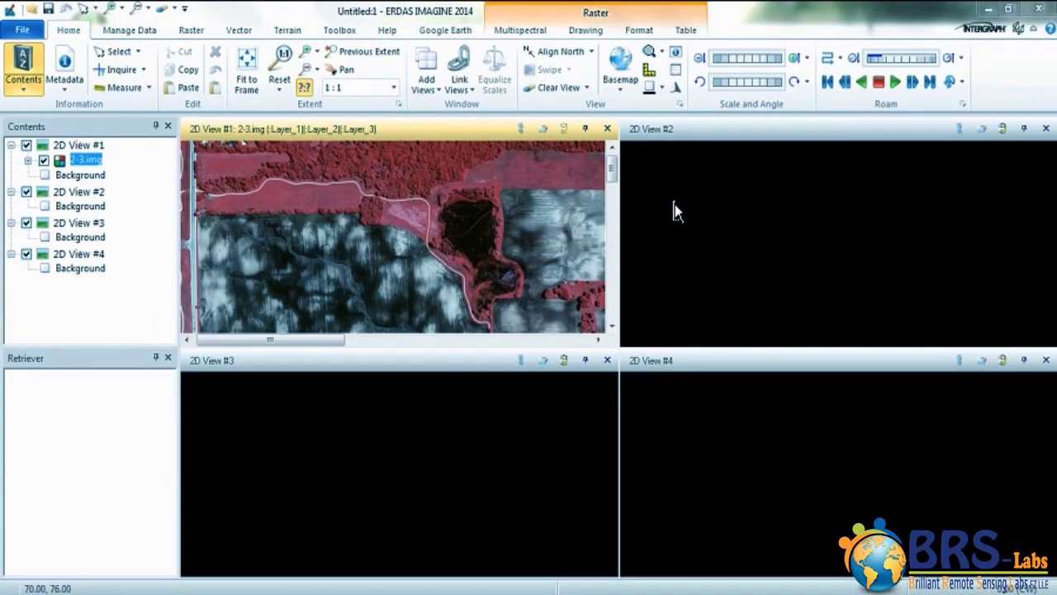
{"action": "left_click", "coordinate": [701, 144]}
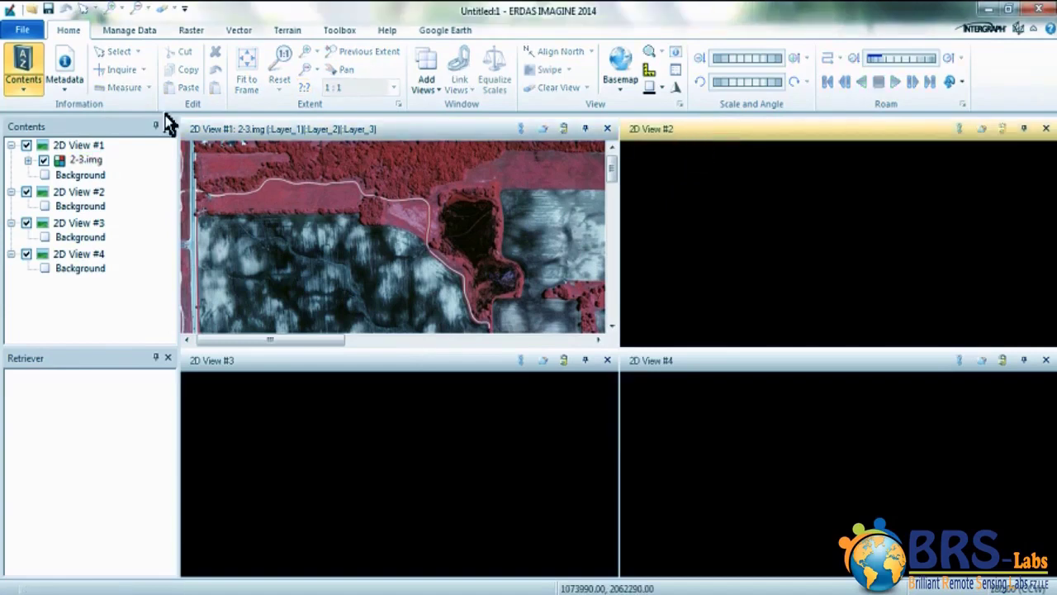
Step: Open TheVillagesParcelsSubset.shp from the ZonalChange folder as a vector layer in View #2
{"action": "left_click", "coordinate": [23, 33]}
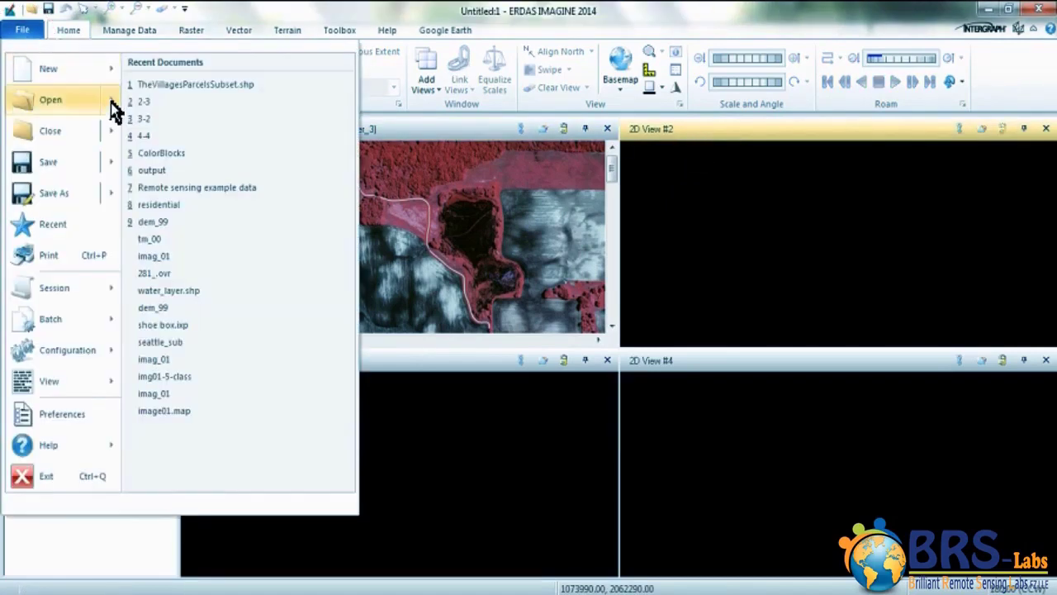
{"action": "mouse_move", "coordinate": [111, 102]}
{"action": "left_click", "coordinate": [178, 142]}
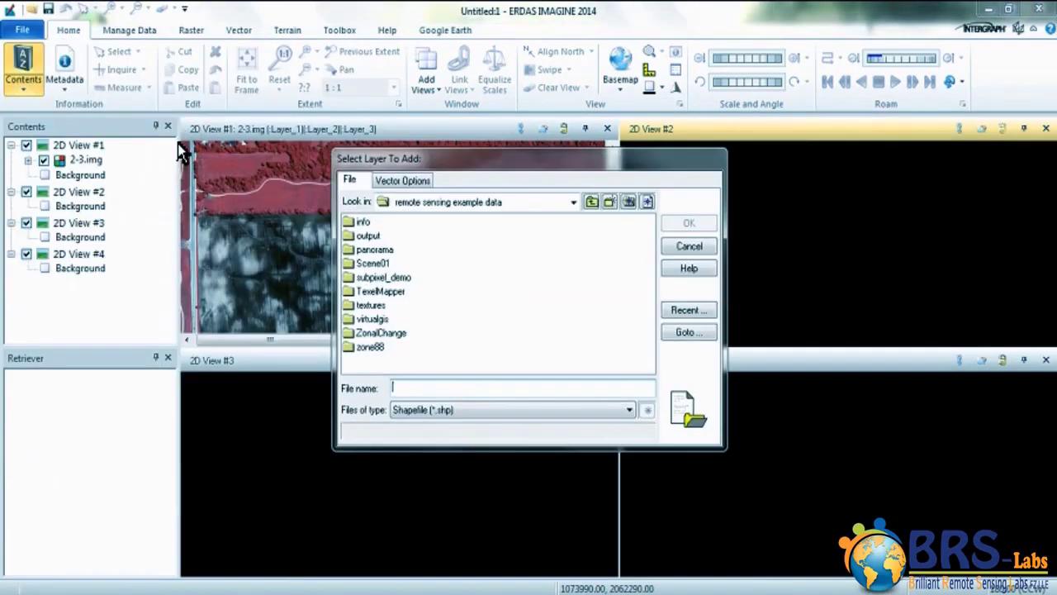
{"action": "double_click", "coordinate": [385, 333]}
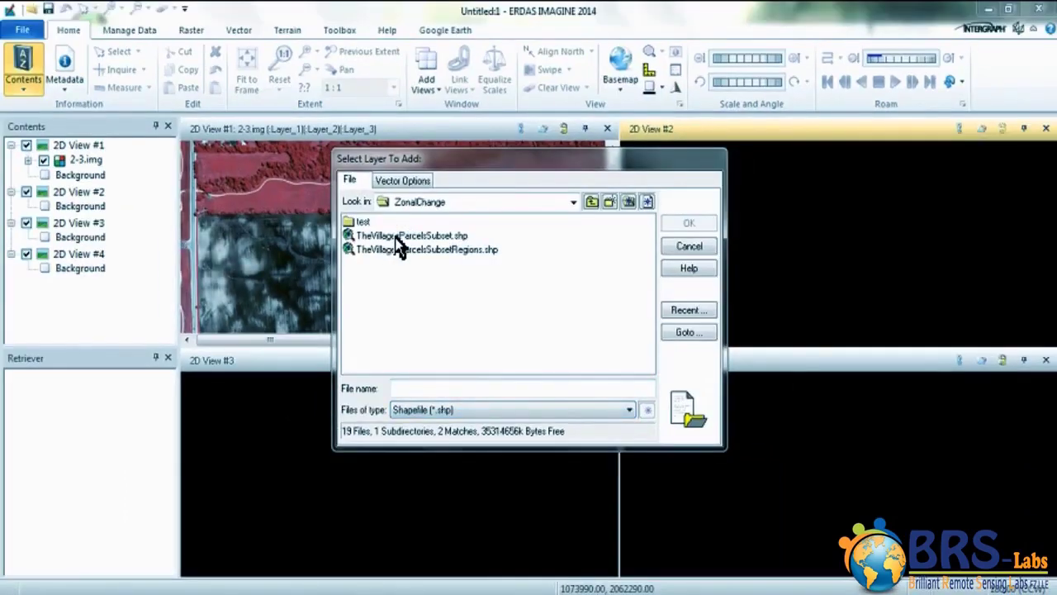
{"action": "left_click", "coordinate": [400, 239]}
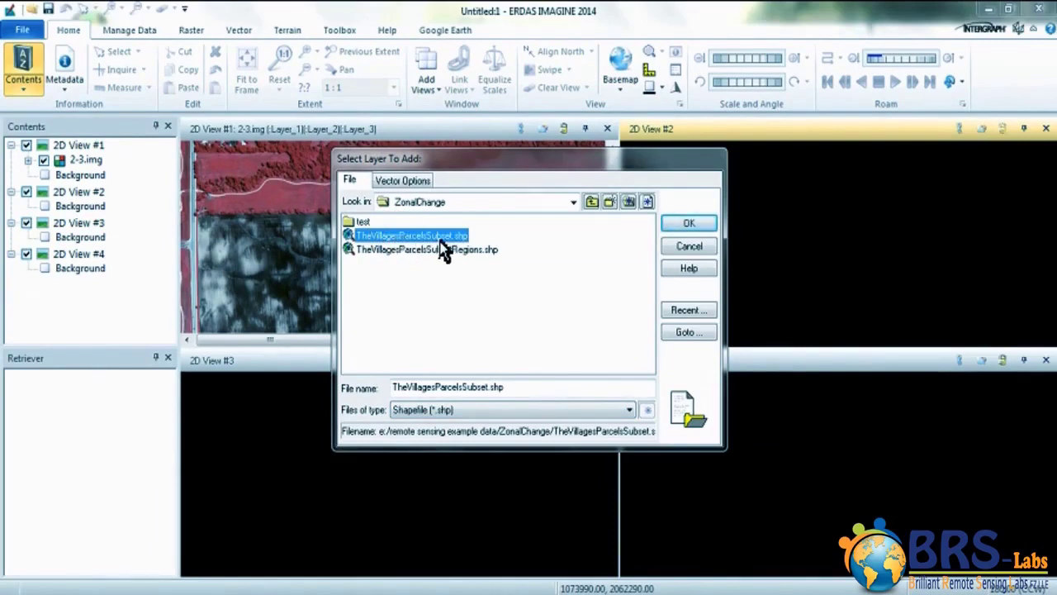
{"action": "left_click", "coordinate": [694, 224]}
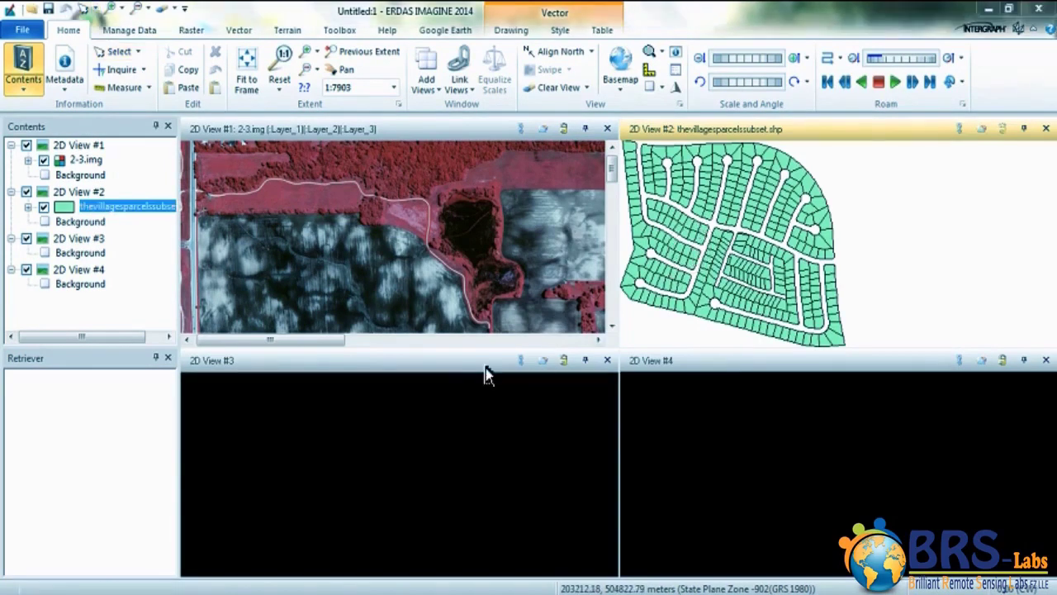
Step: Make 2D View #3 active and open ycbl.ovr in it as an annotation layer
{"action": "left_click", "coordinate": [443, 369]}
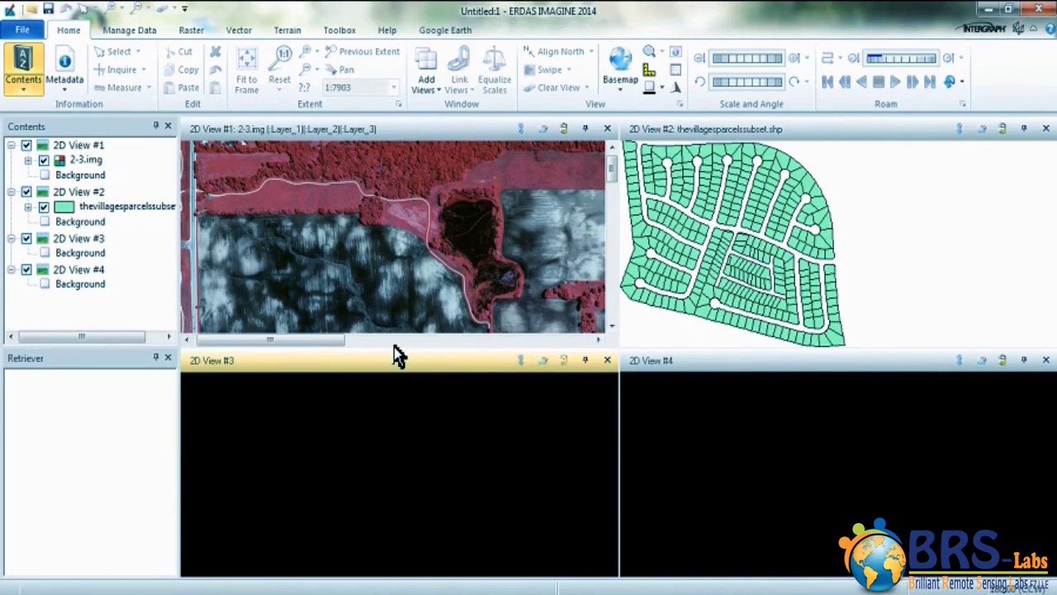
{"action": "left_click", "coordinate": [23, 31]}
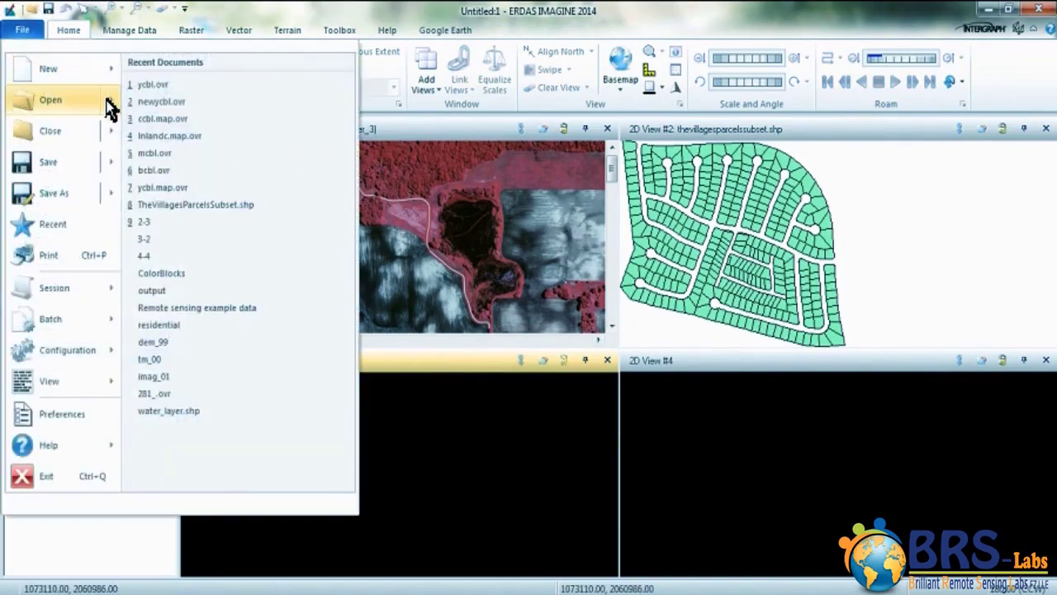
{"action": "mouse_move", "coordinate": [107, 99]}
{"action": "left_click", "coordinate": [219, 262]}
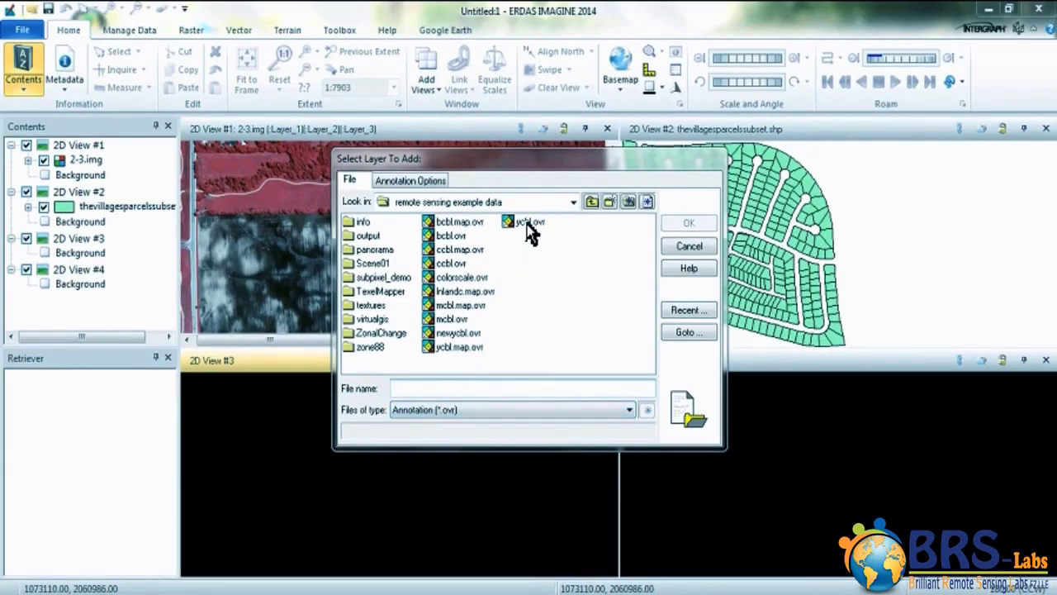
{"action": "left_click", "coordinate": [528, 225]}
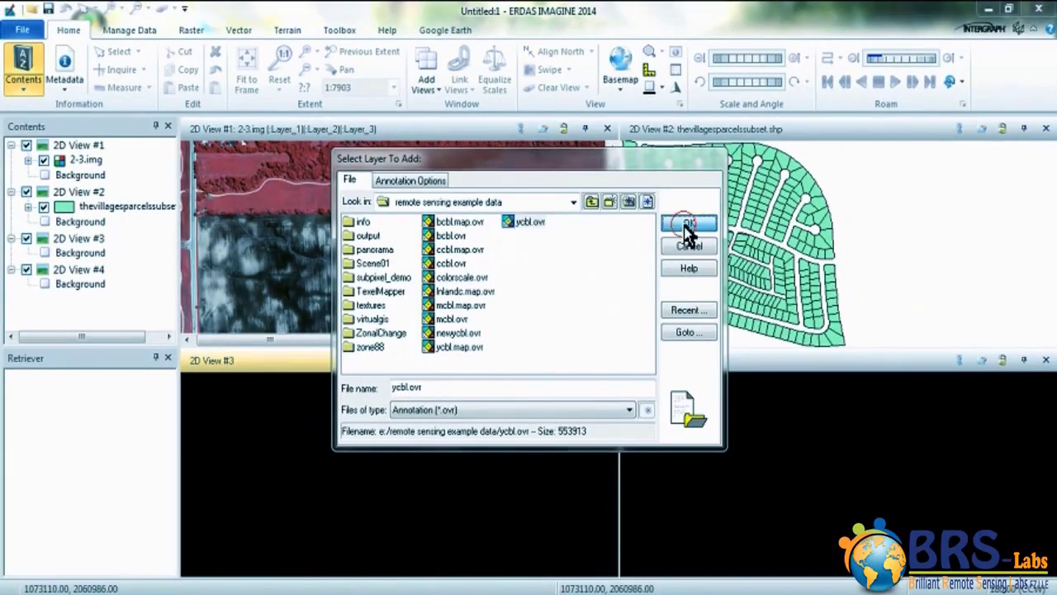
{"action": "left_click", "coordinate": [730, 241]}
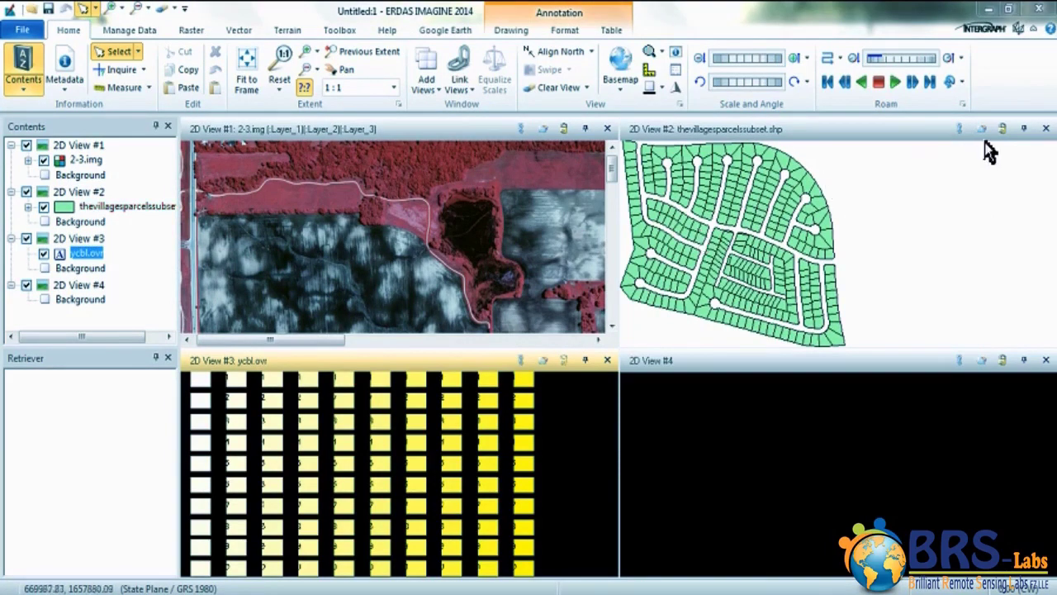
Step: Close 2D Views #2, #3 and #1, then make View #4 the active viewer
{"action": "left_click", "coordinate": [1045, 129]}
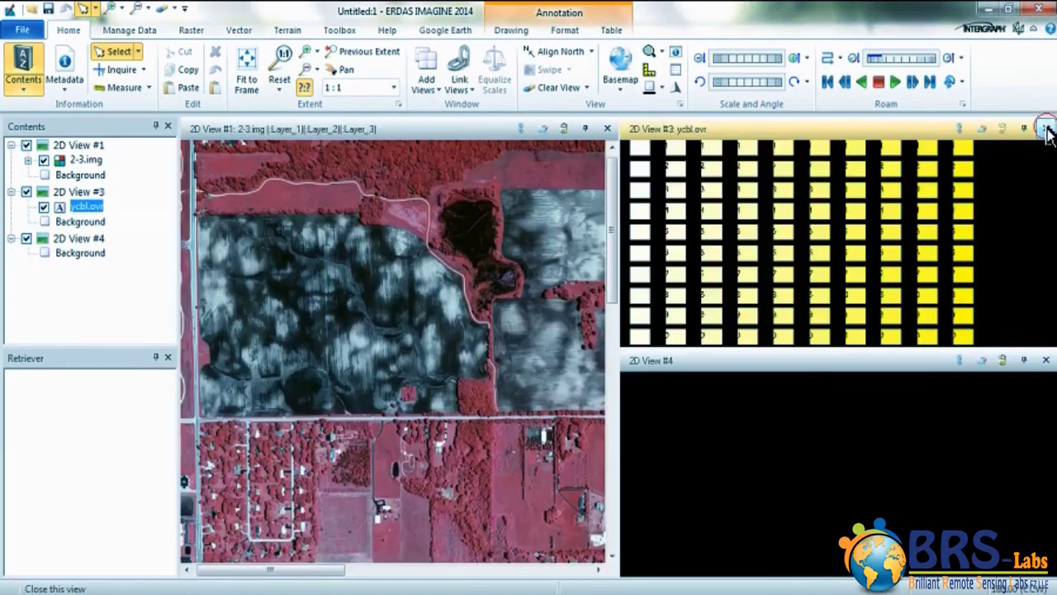
{"action": "left_click", "coordinate": [1045, 128]}
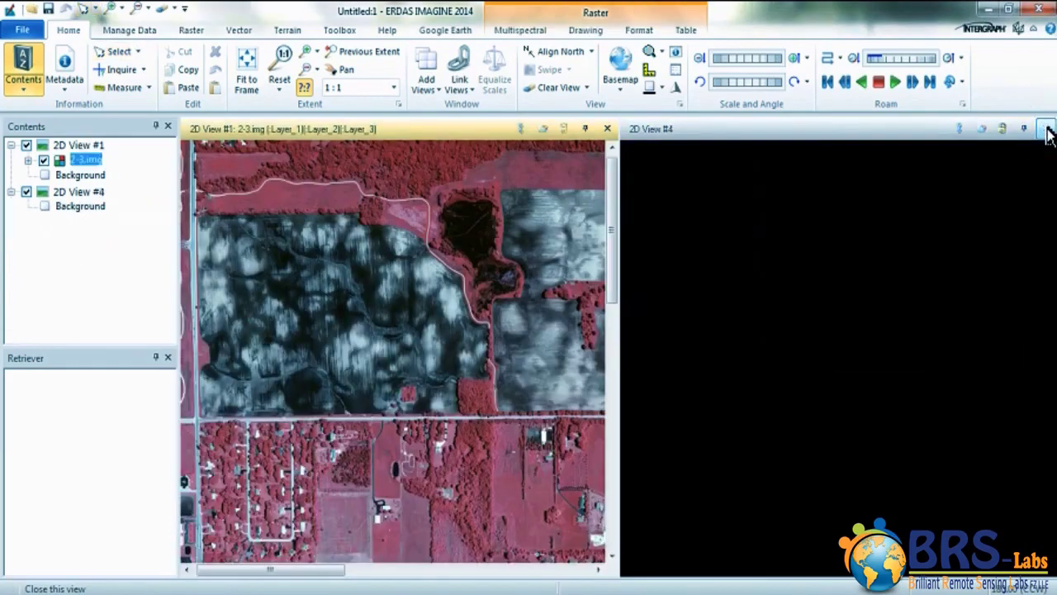
{"action": "left_click", "coordinate": [607, 129]}
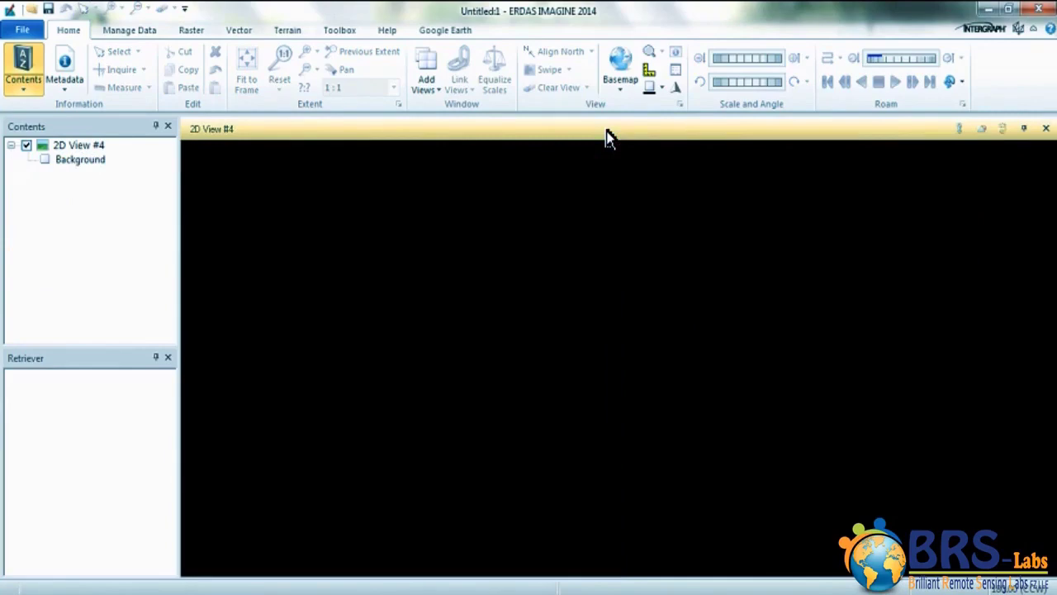
{"action": "left_click", "coordinate": [631, 132]}
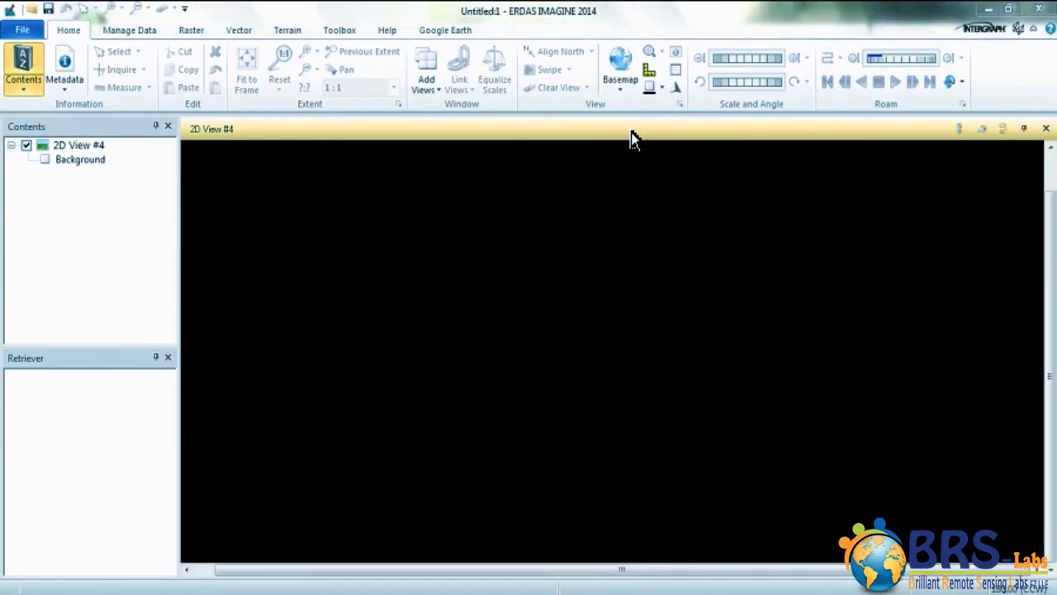
Step: Open lanier.img through Multi Layer Arrangement, one viewer per band plus a composite
{"action": "left_click", "coordinate": [24, 31]}
{"action": "left_click", "coordinate": [106, 102]}
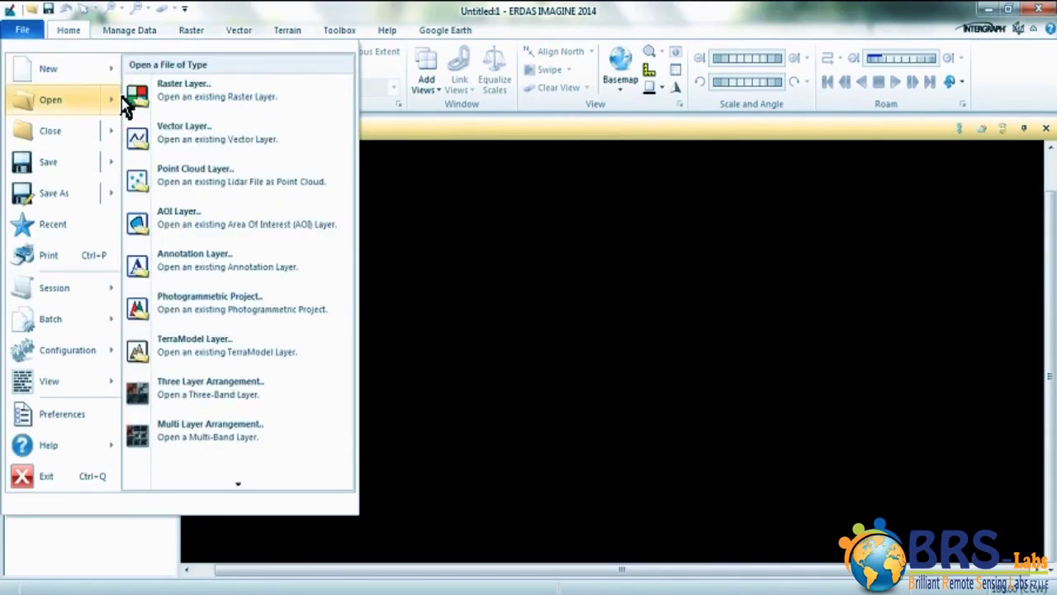
{"action": "left_click", "coordinate": [212, 438]}
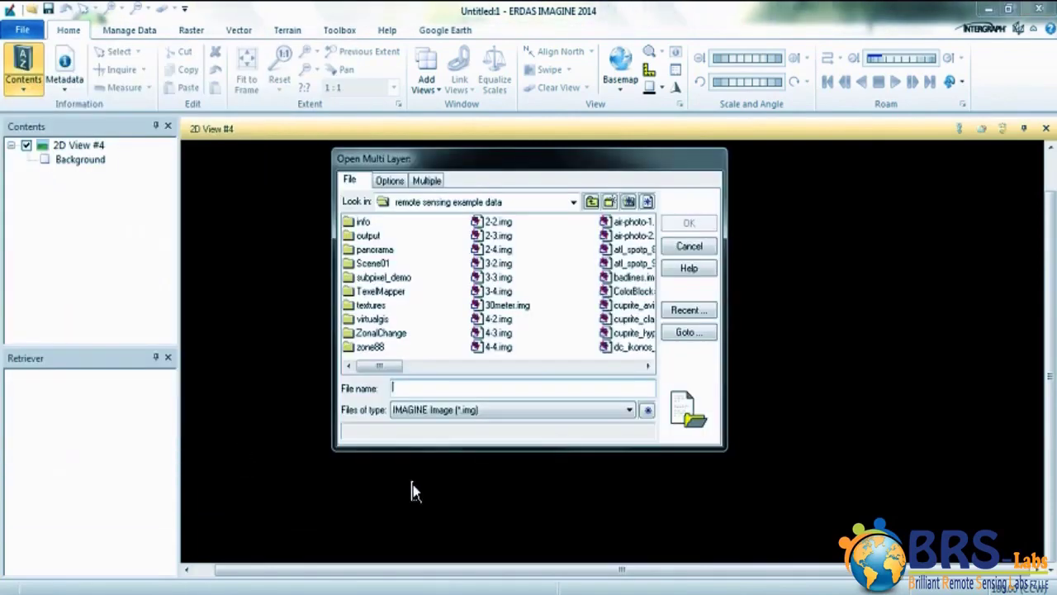
{"action": "left_click", "coordinate": [539, 367]}
{"action": "left_click", "coordinate": [539, 369]}
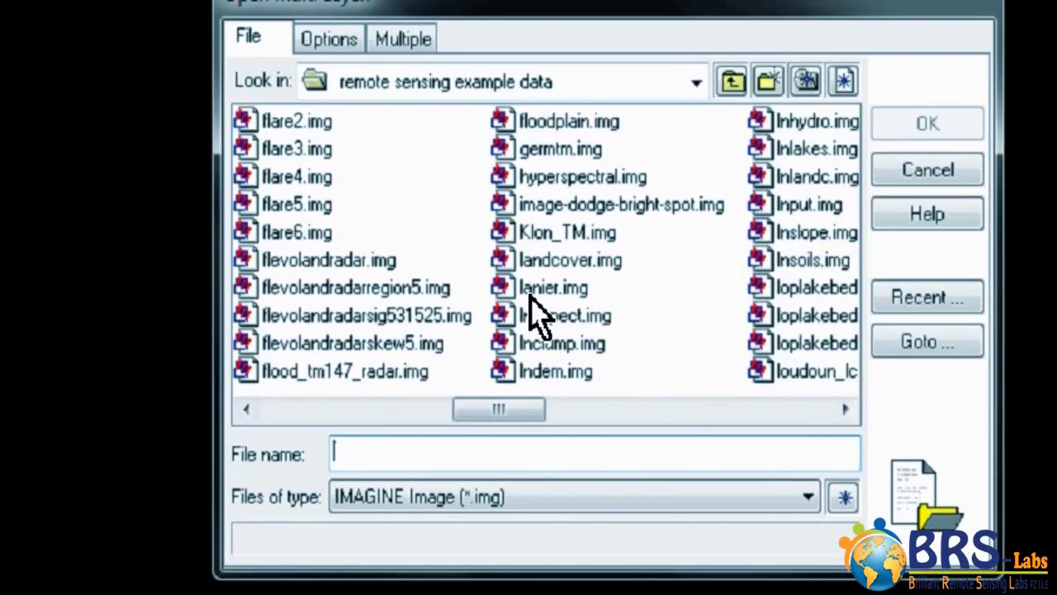
{"action": "left_click", "coordinate": [499, 304]}
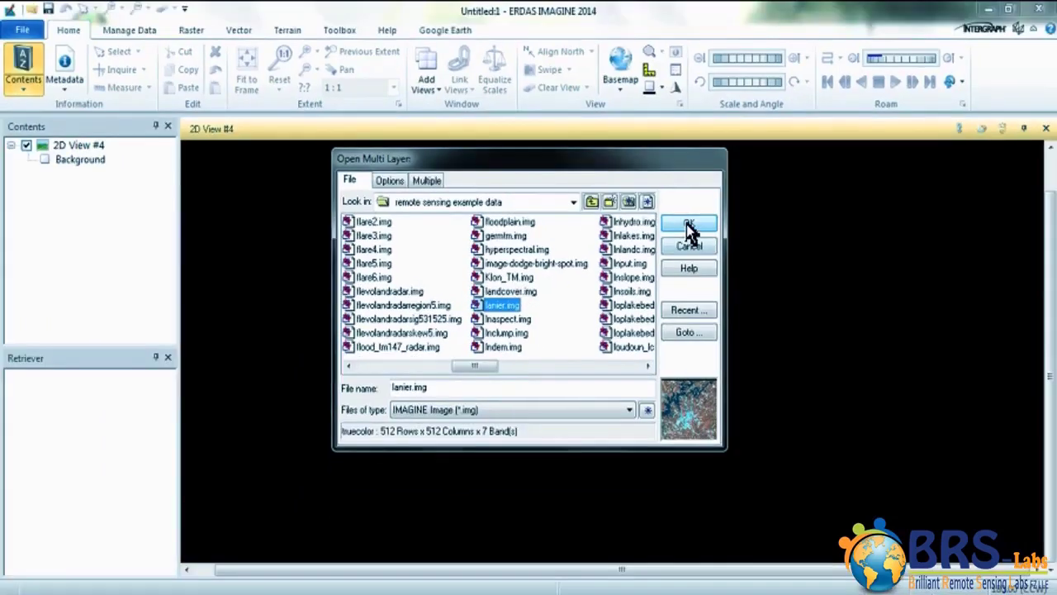
{"action": "left_click", "coordinate": [926, 123]}
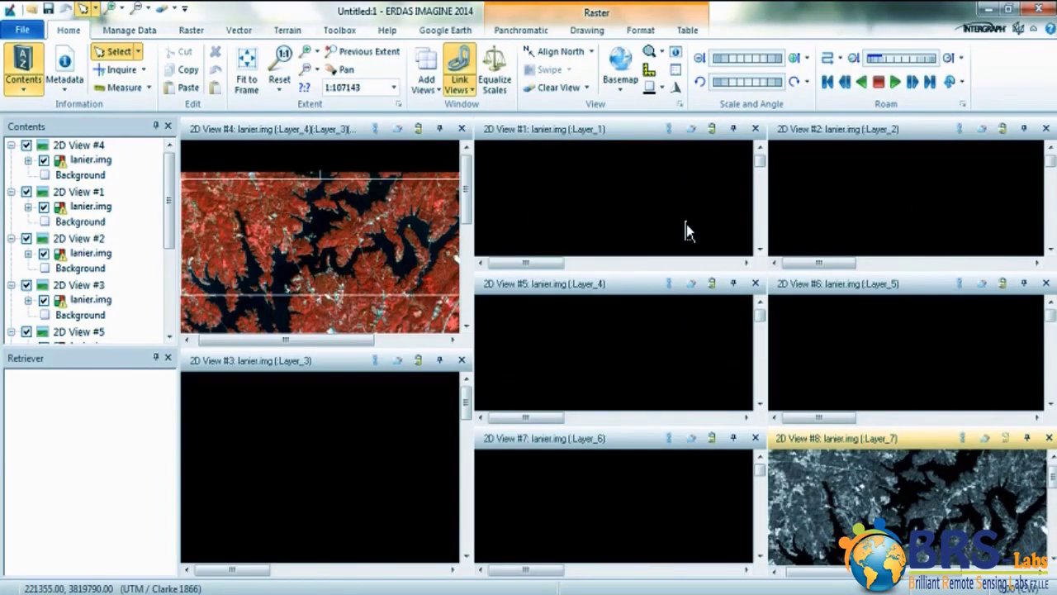
Step: Link all lanier.img band viewers and drag the splitter to widen composite View #4
{"action": "left_click_drag", "start_coordinate": [471, 197], "coordinate": [444, 198]}
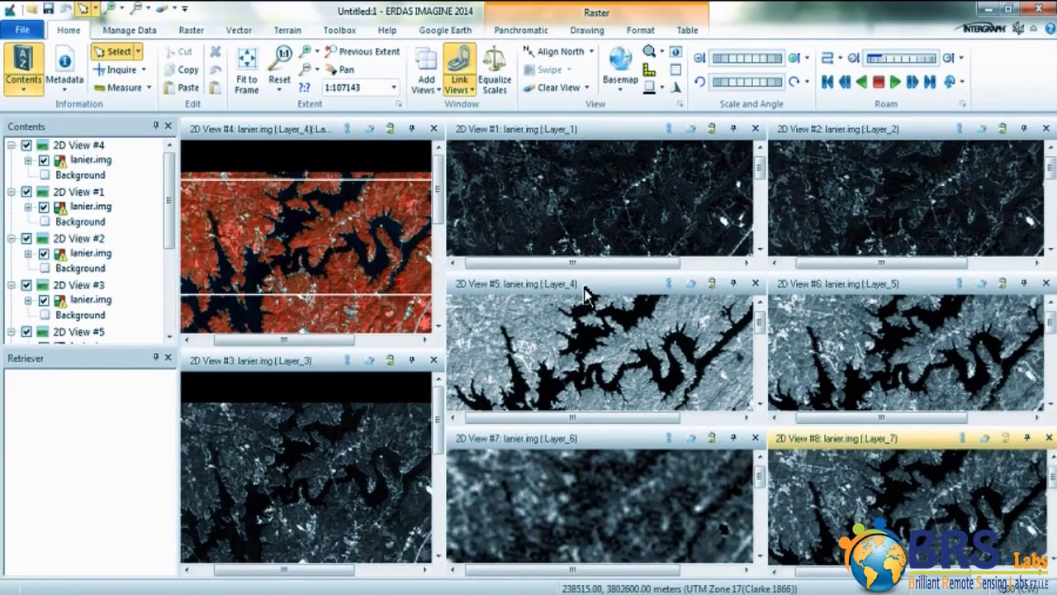
{"action": "left_click", "coordinate": [583, 289]}
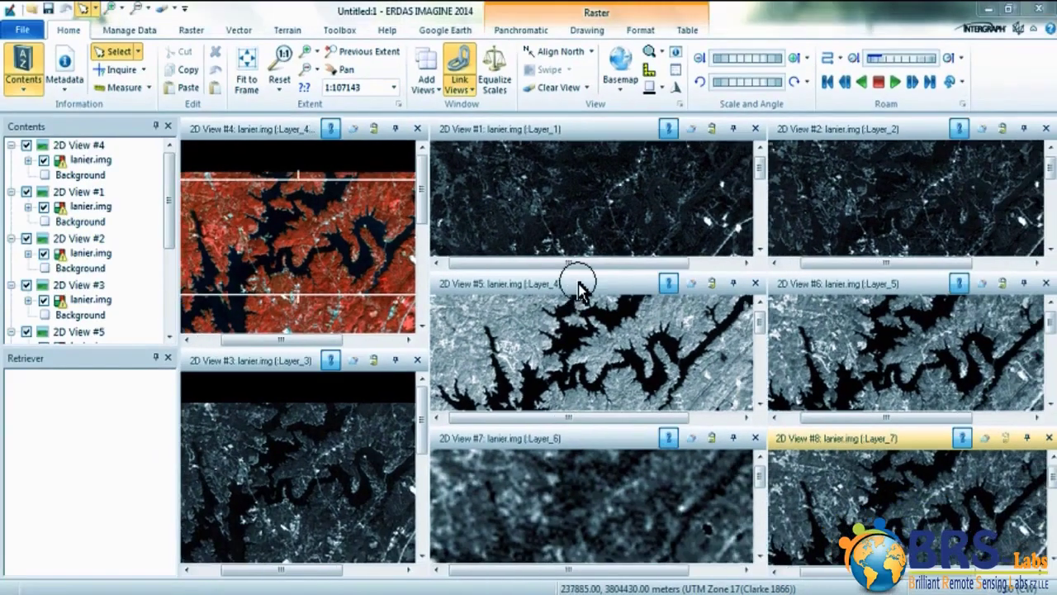
{"action": "left_click", "coordinate": [280, 137]}
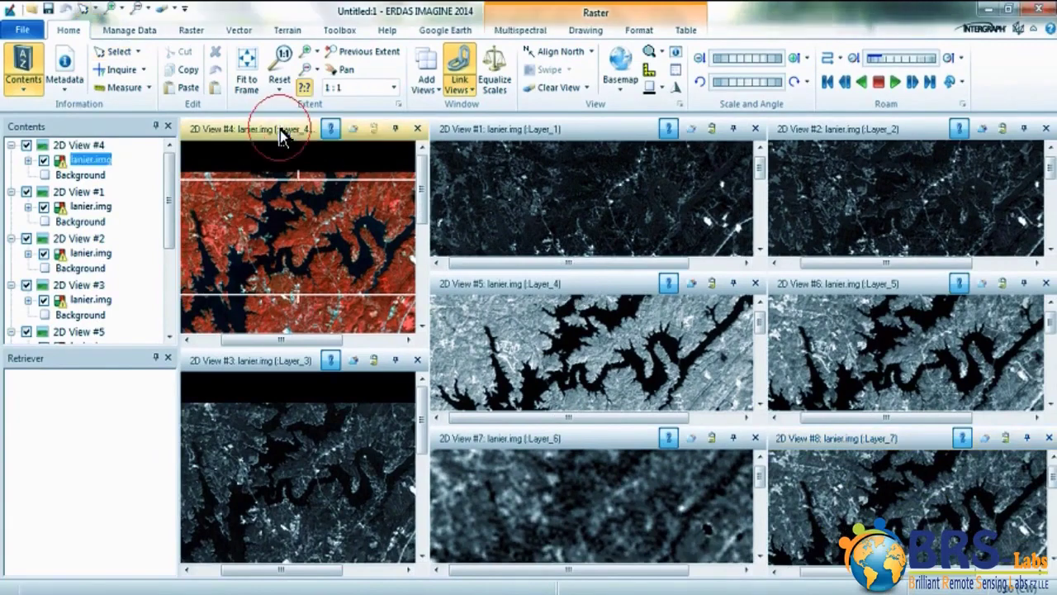
{"action": "left_click_drag", "start_coordinate": [428, 184], "coordinate": [481, 181]}
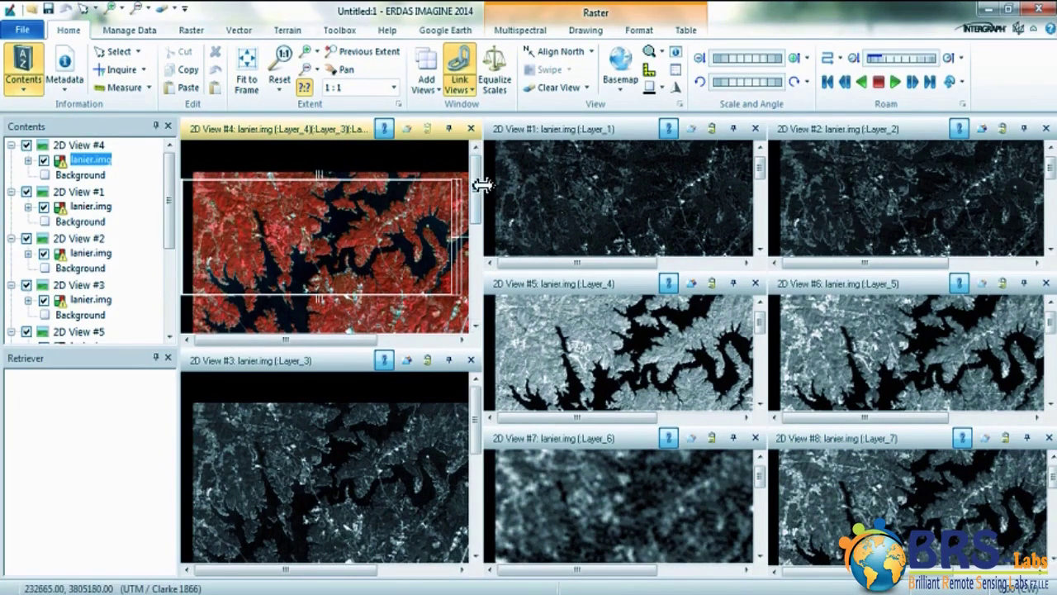
{"action": "left_click_drag", "start_coordinate": [484, 182], "coordinate": [507, 182]}
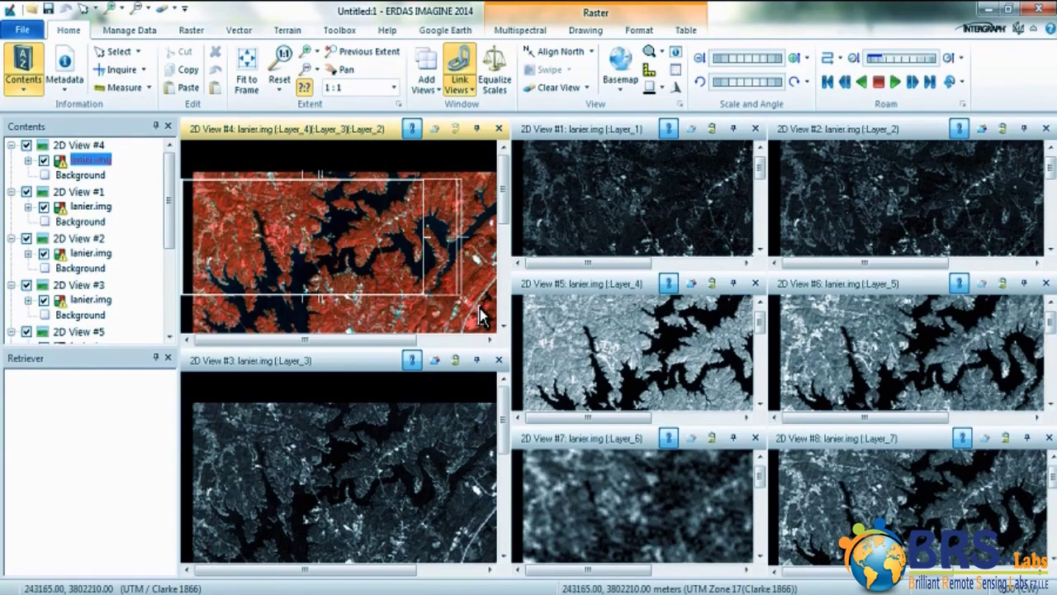
{"action": "left_click", "coordinate": [635, 345]}
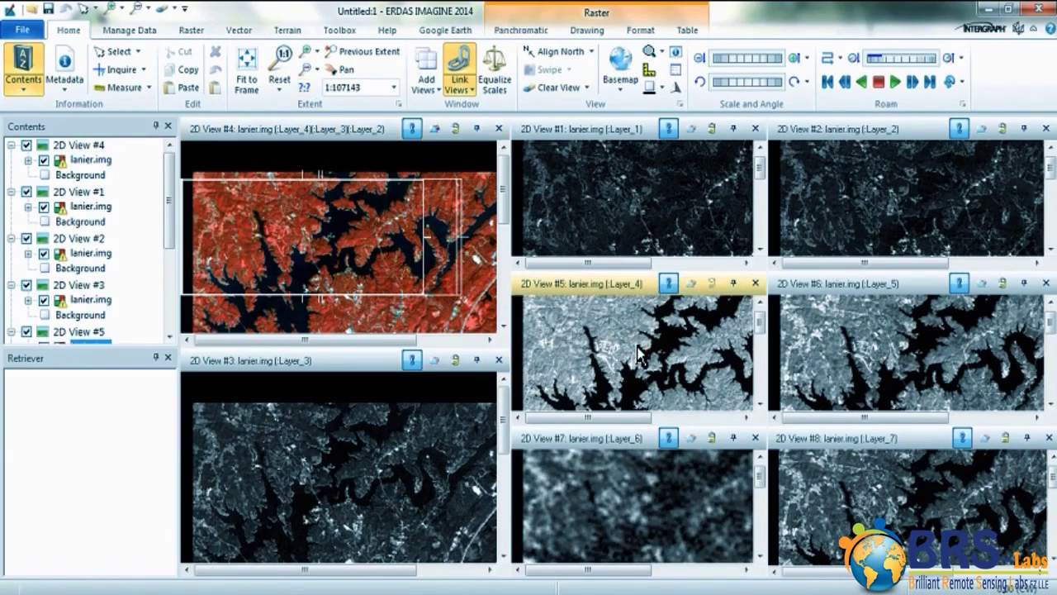
{"action": "left_click", "coordinate": [616, 224]}
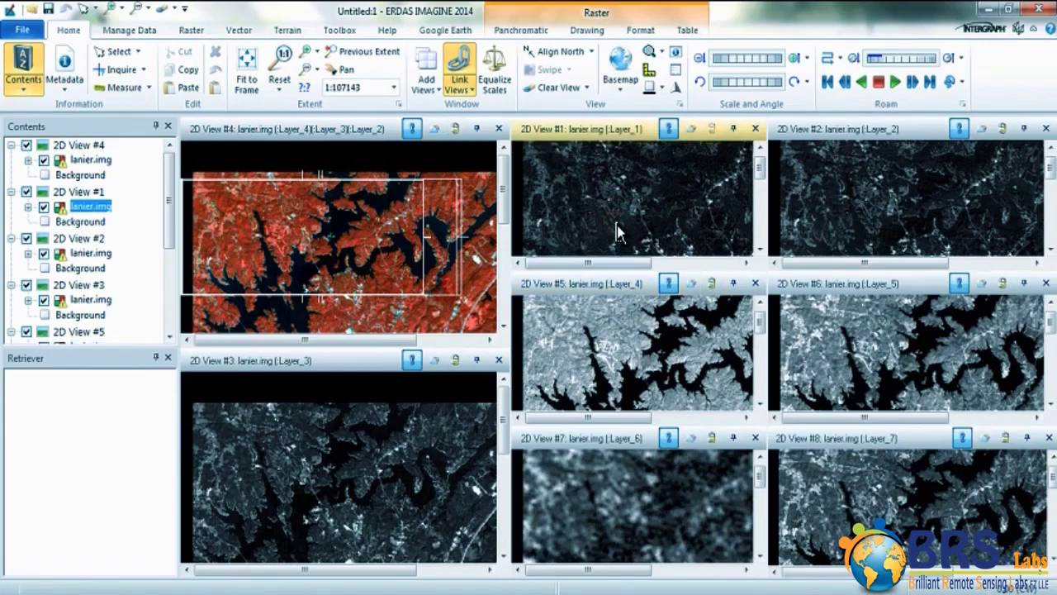
Step: Close the top lanier.img layer in 2D View #3
{"action": "left_click", "coordinate": [611, 133]}
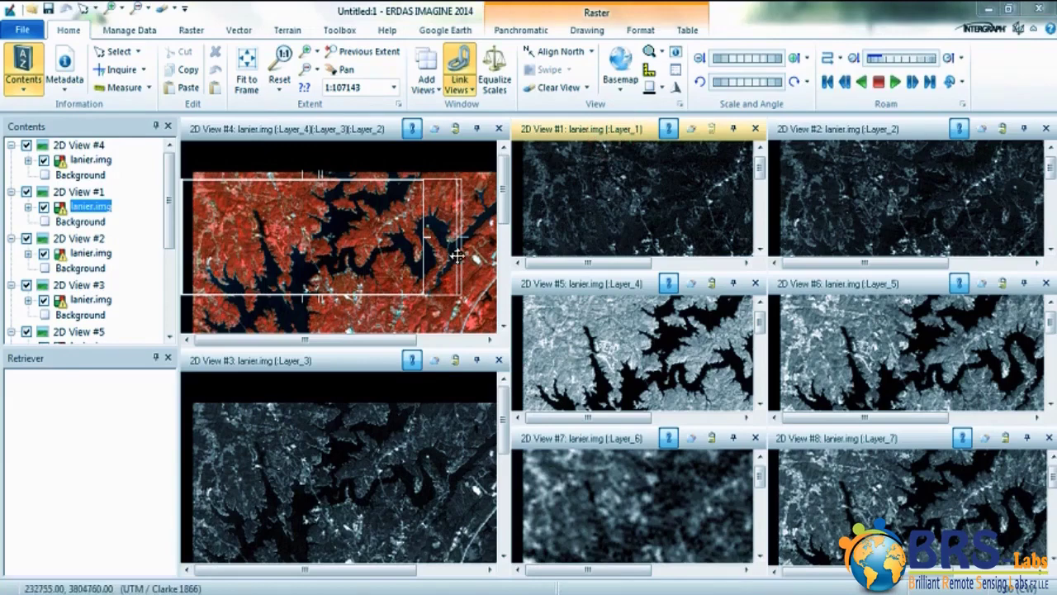
{"action": "right_click", "coordinate": [339, 461]}
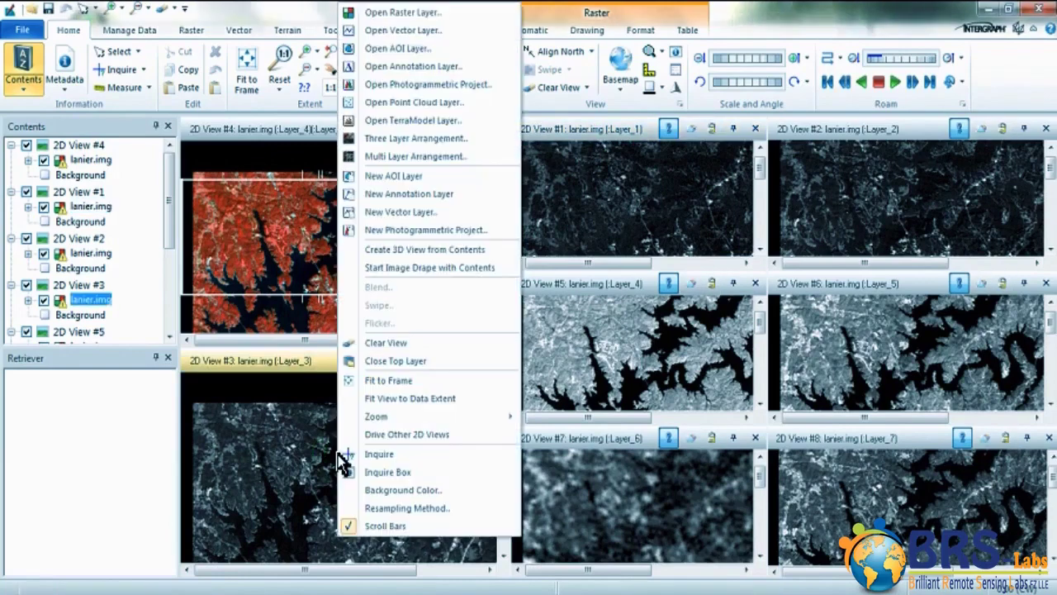
{"action": "left_click", "coordinate": [428, 349]}
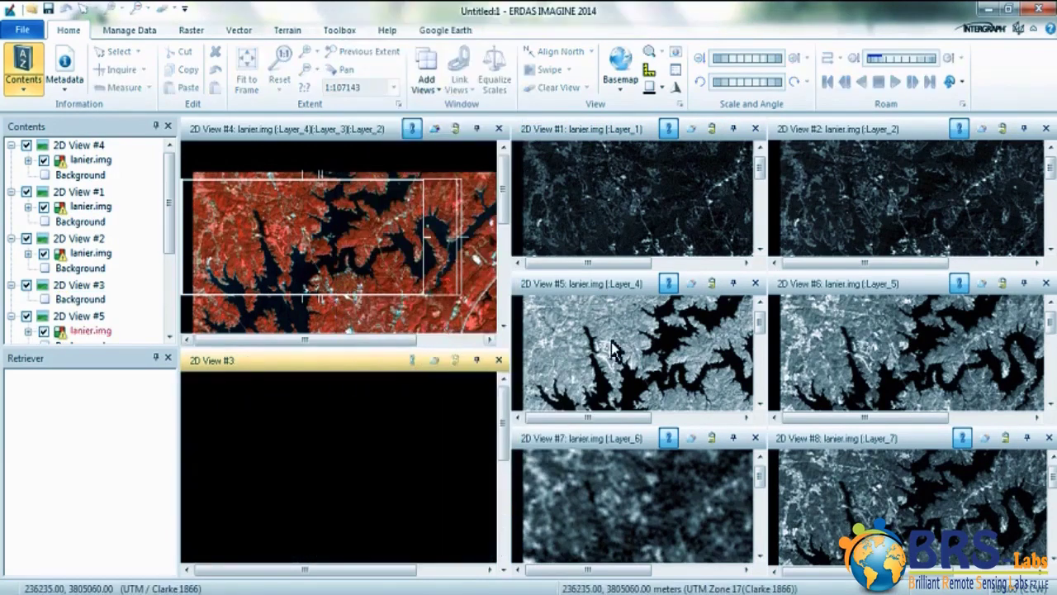
Step: Close the top lanier.img layer in 2D View #5
{"action": "left_click", "coordinate": [613, 332]}
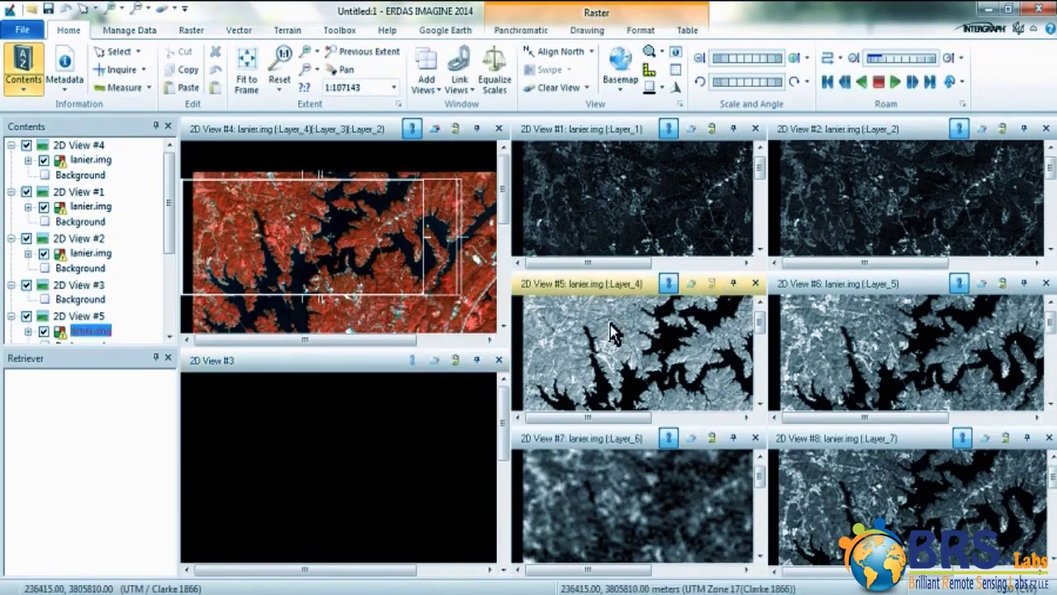
{"action": "right_click", "coordinate": [614, 332]}
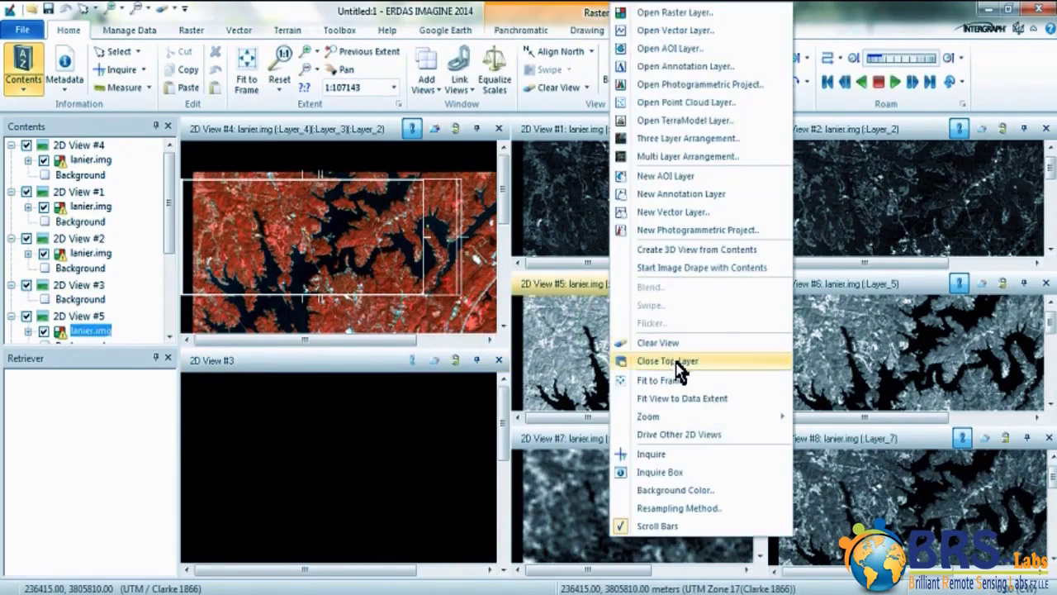
{"action": "left_click", "coordinate": [678, 367]}
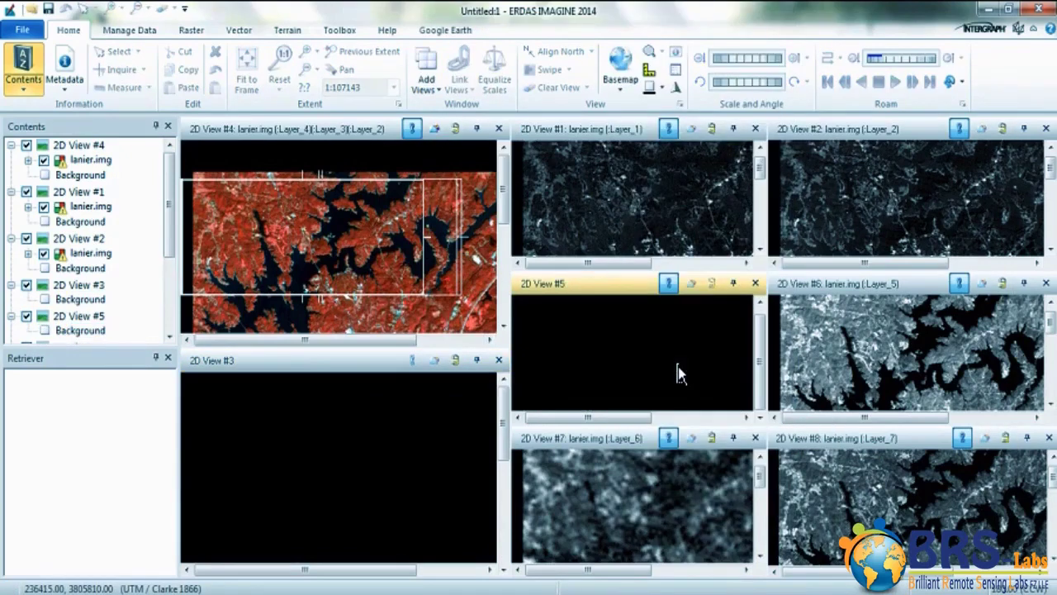